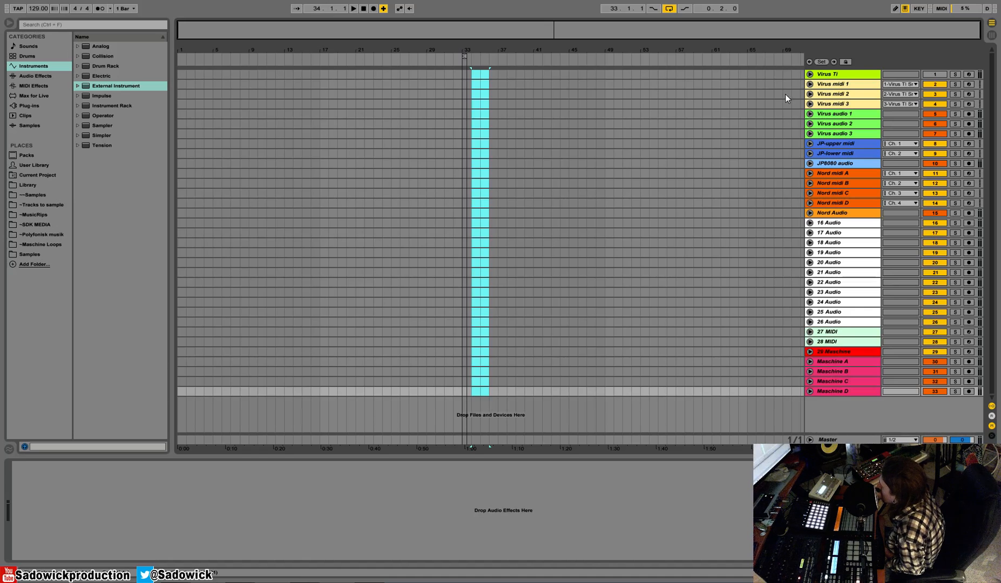
# Step: Inspect the Virus TI Snow plug-in editor on the Virus TI track and close it
pyautogui.click(850, 76)
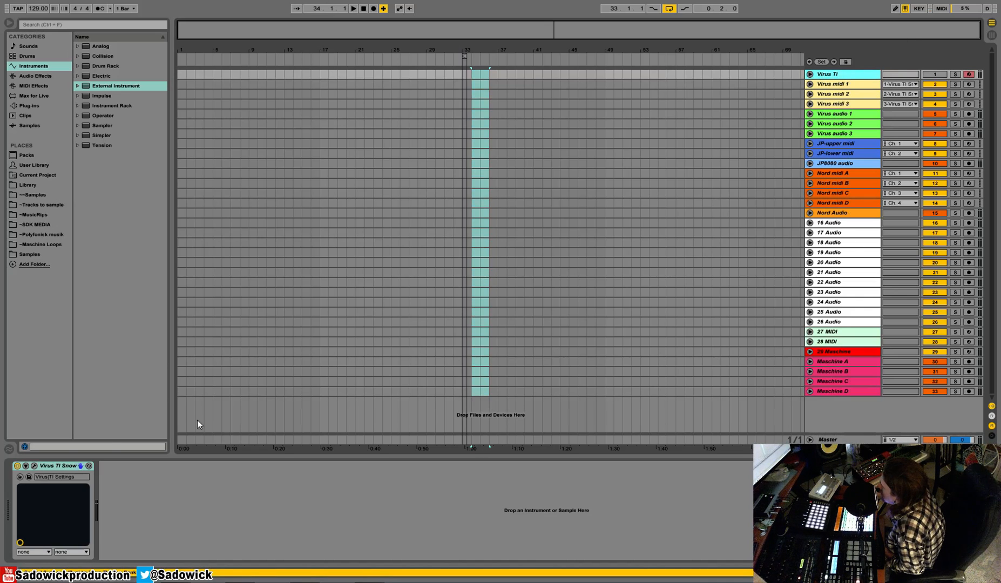
pyautogui.click(33, 466)
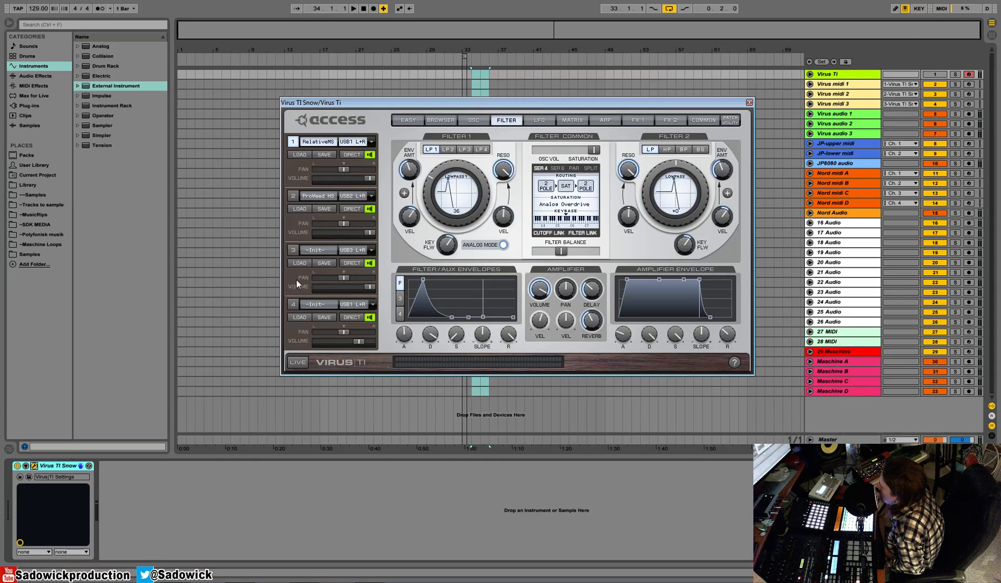
pyautogui.click(749, 103)
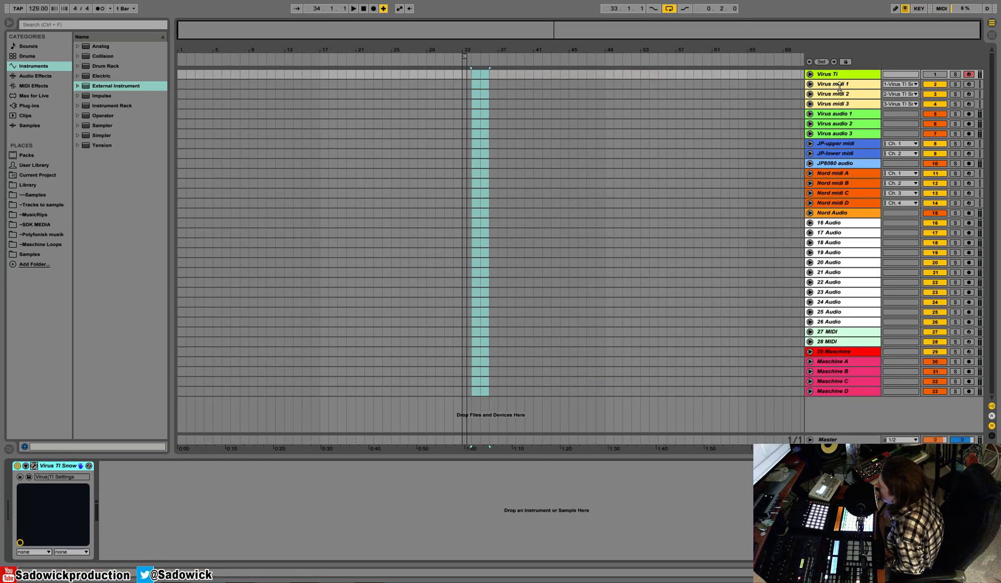
# Step: Review the Virus midi tracks, the Virus TI instrument track and the device chains on Virus audio 1 to 3
pyautogui.click(838, 102)
pyautogui.click(949, 82)
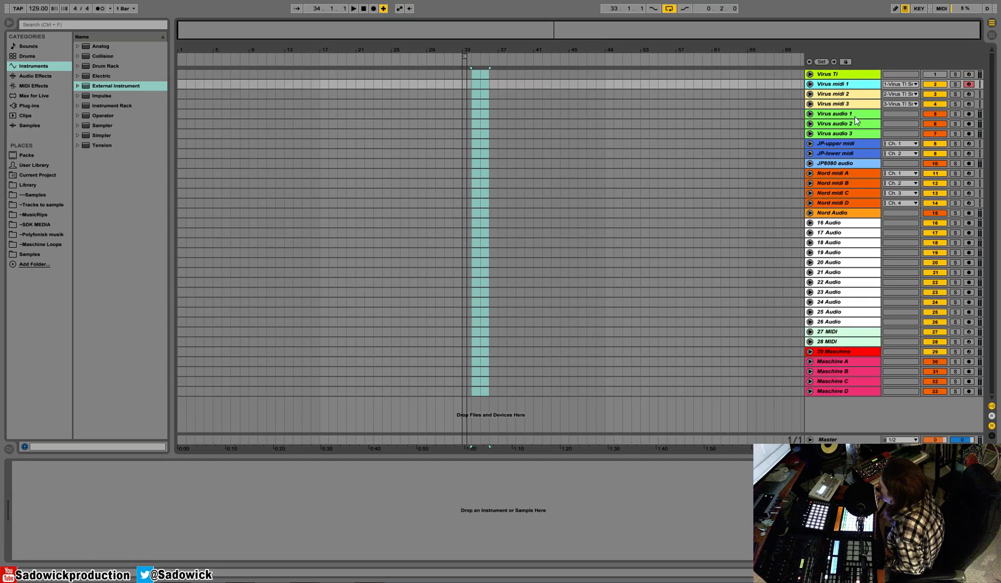
pyautogui.click(852, 74)
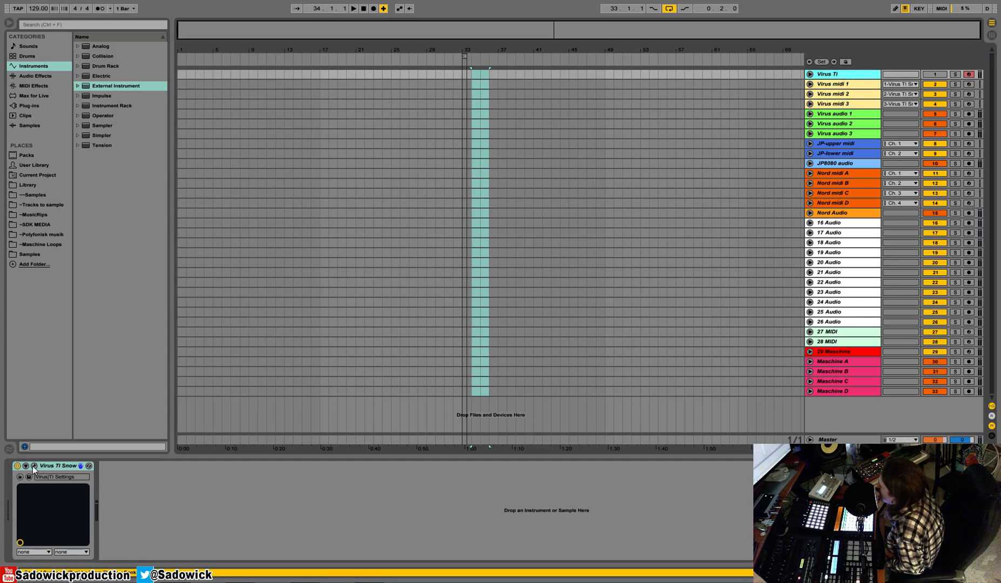
pyautogui.click(848, 117)
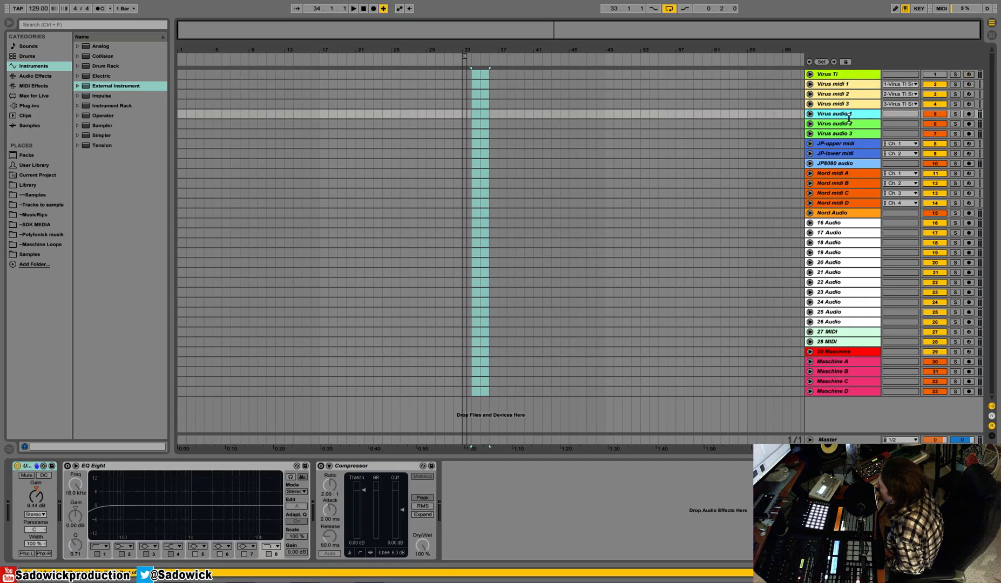
pyautogui.moveTo(849, 118); pyautogui.dragTo(849, 131)
pyautogui.click(810, 114)
pyautogui.click(839, 134)
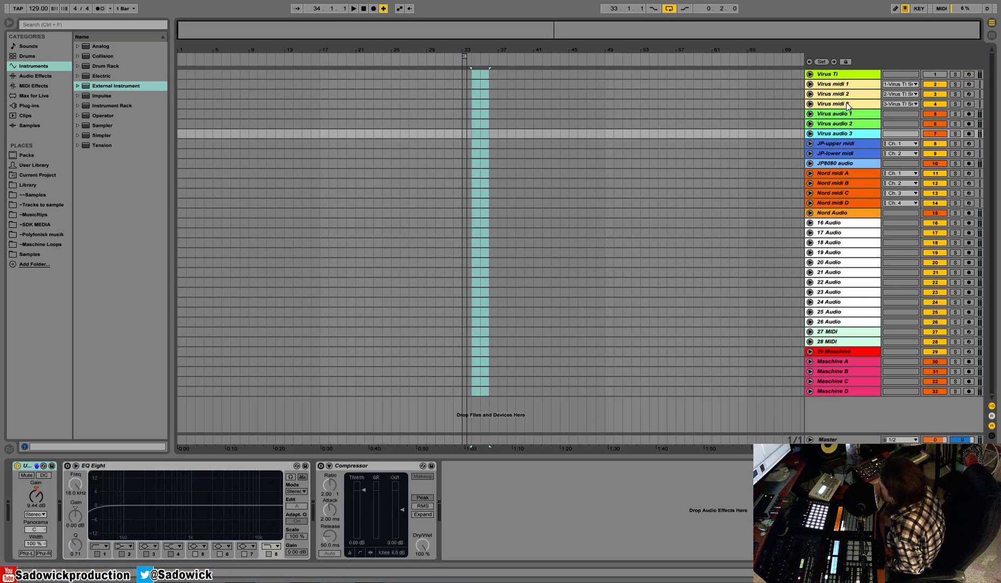
# Step: Review the JP-upper midi track and the device chain on the JP8080 audio track
pyautogui.click(836, 144)
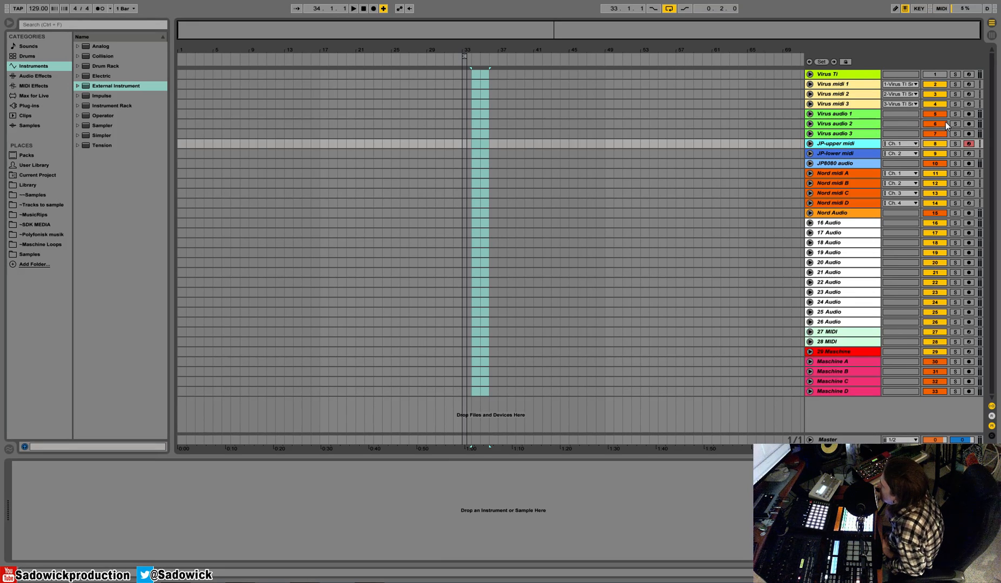
pyautogui.click(839, 161)
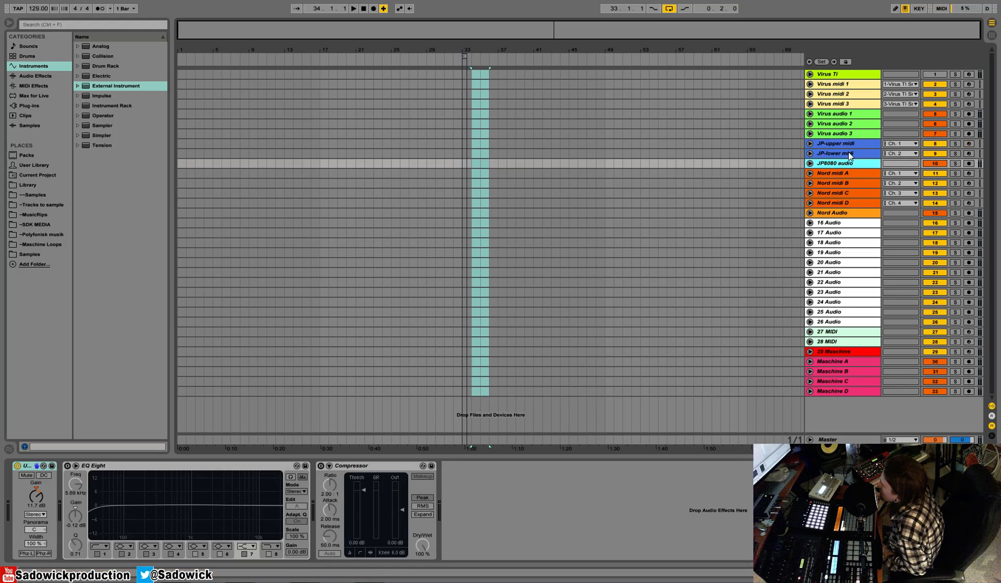
pyautogui.click(848, 144)
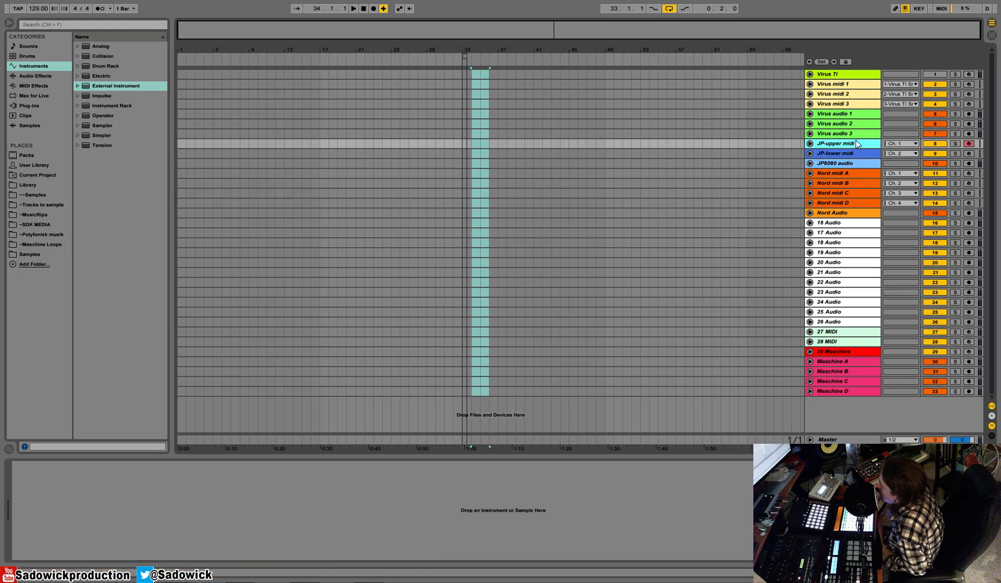
# Step: Unfold the JP8080 audio track and record-arm both JP midi tracks for layering, finishing with only JP-upper midi armed
pyautogui.click(969, 154)
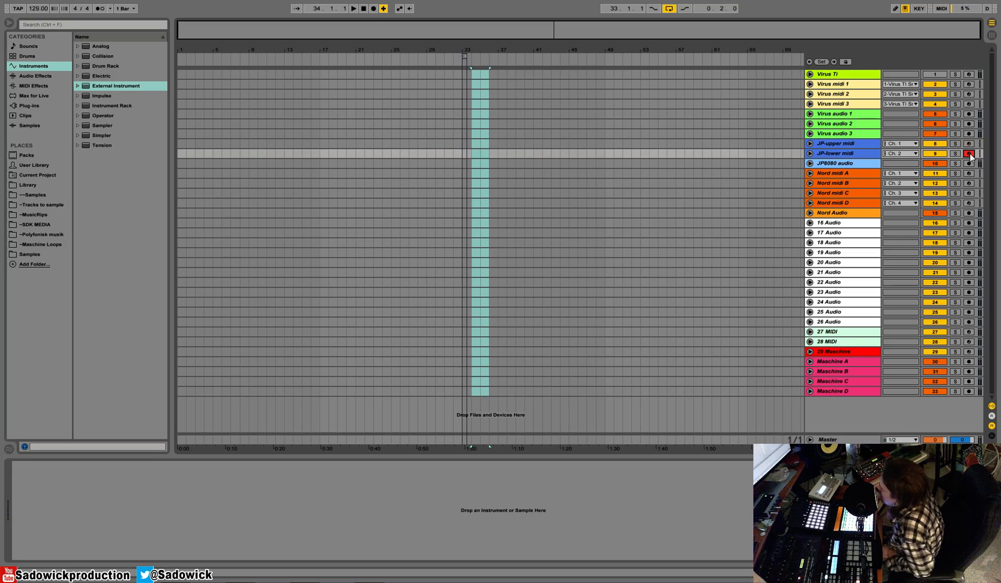
pyautogui.doubleClick(851, 166)
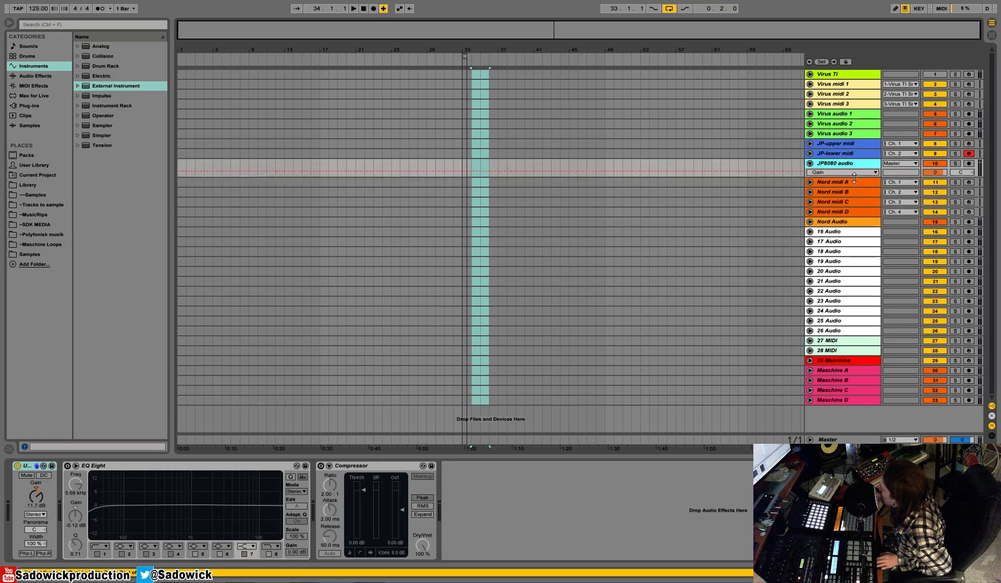
pyautogui.keyDown('ctrl'); pyautogui.click(970, 143); pyautogui.keyUp('ctrl')
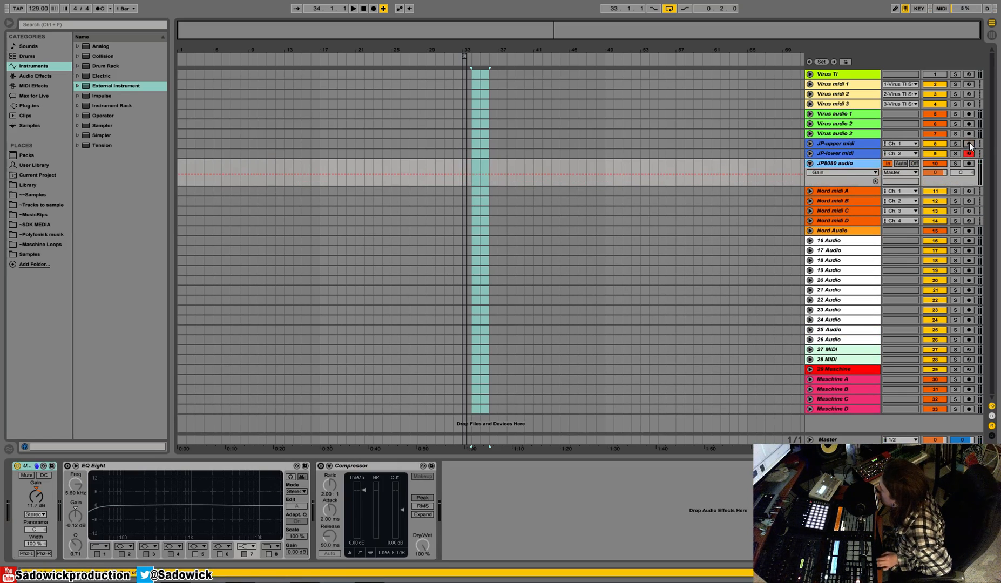
pyautogui.click(859, 145)
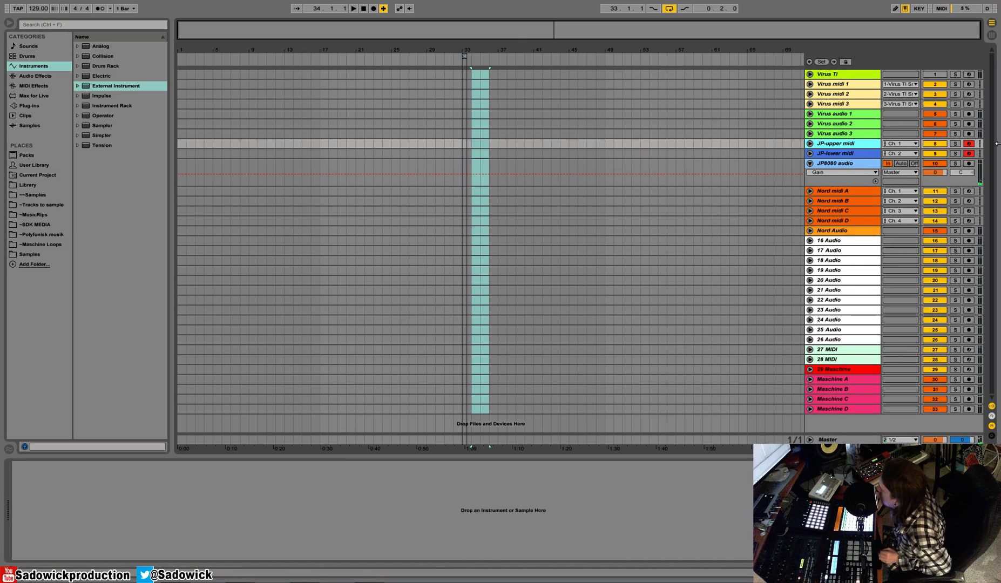
pyautogui.click(969, 143)
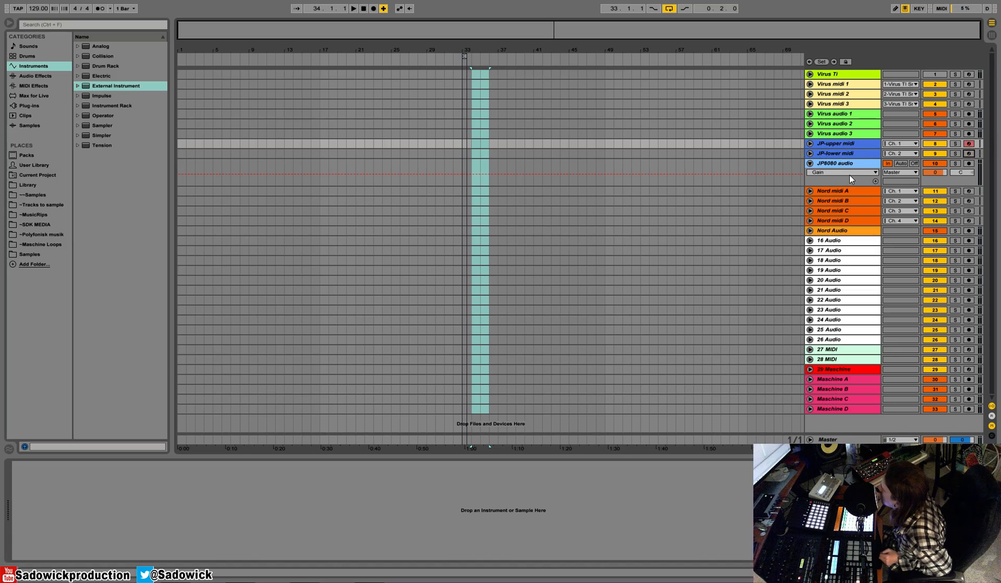
# Step: Step through the Nord midi A, B, C and D tracks and view the Nord Audio track's devices
pyautogui.click(861, 190)
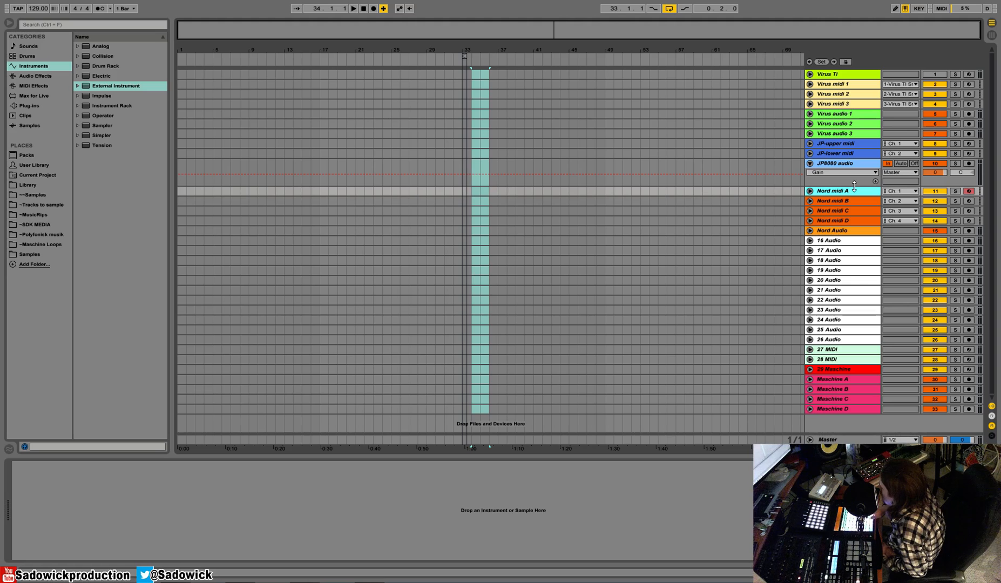
pyautogui.press('Down')
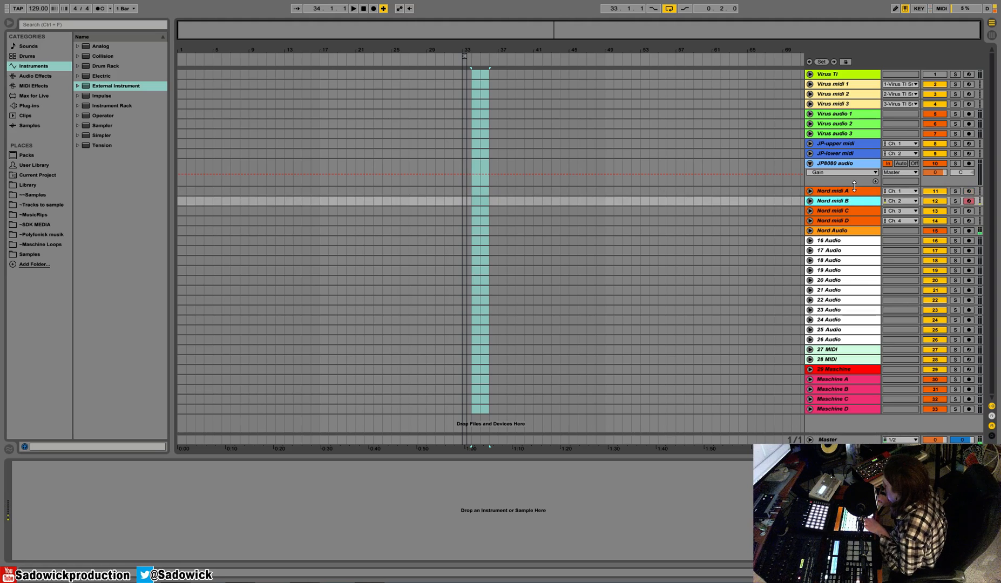
pyautogui.press('Down')
pyautogui.press('Down')
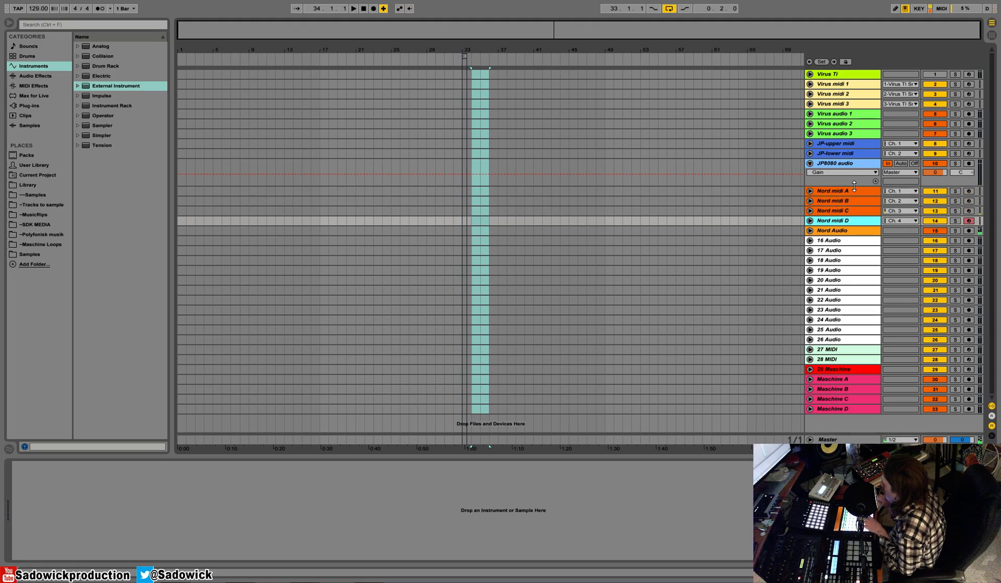
pyautogui.press('Down')
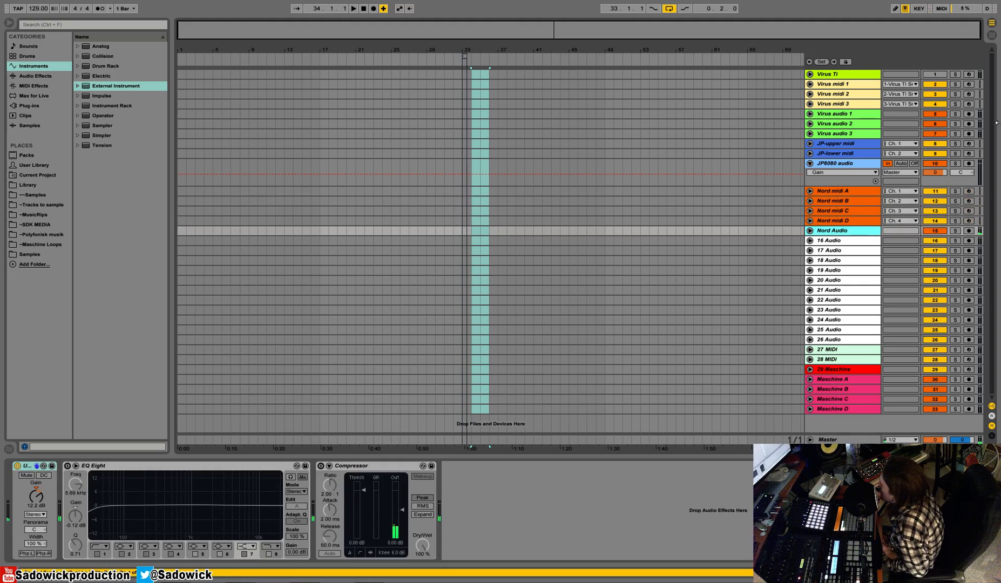
# Step: Show the track delays and select the time range from bar 33 to about bar 38 on the JP-upper midi track
pyautogui.click(992, 436)
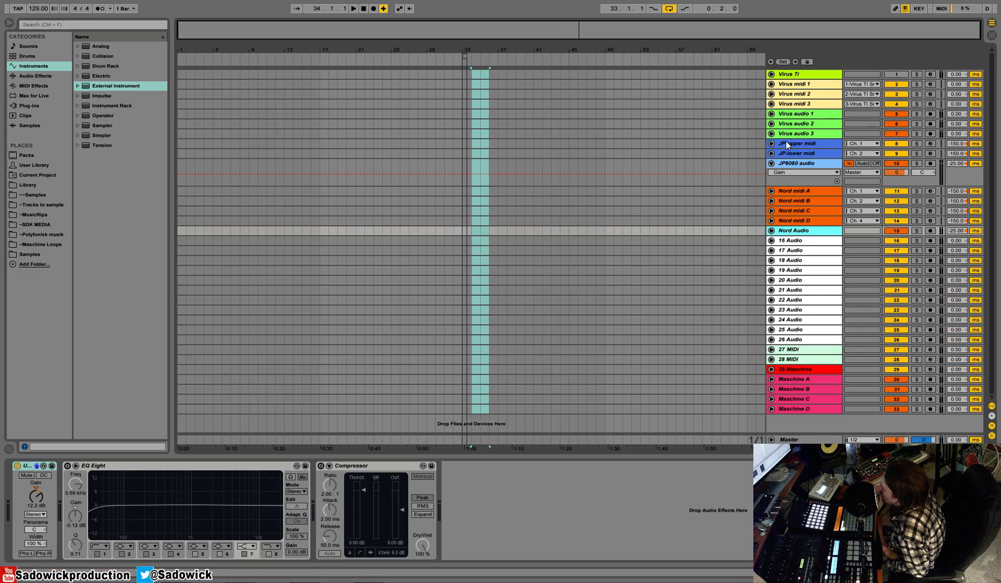
pyautogui.moveTo(459, 163); pyautogui.dragTo(498, 161)
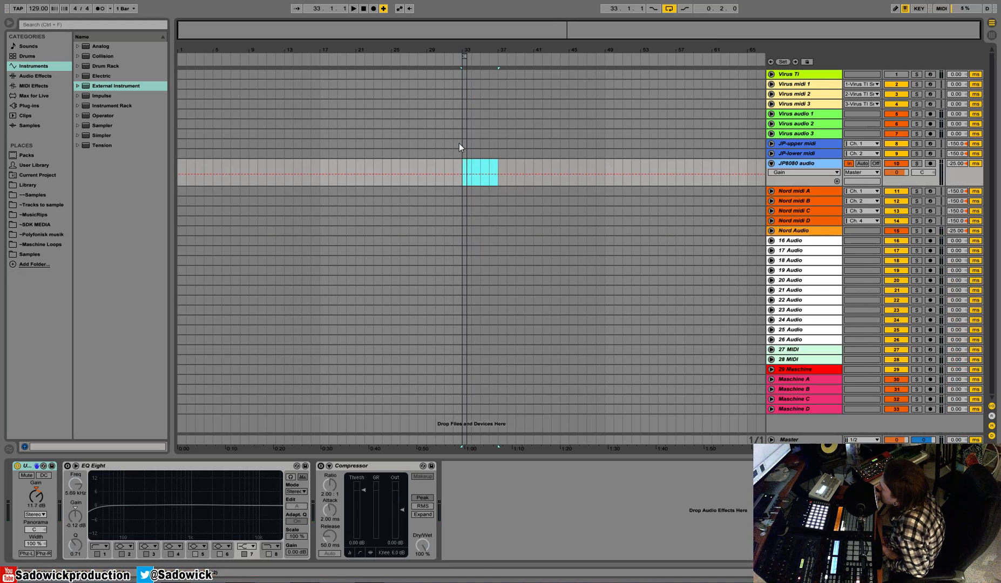
pyautogui.moveTo(462, 144); pyautogui.dragTo(508, 144)
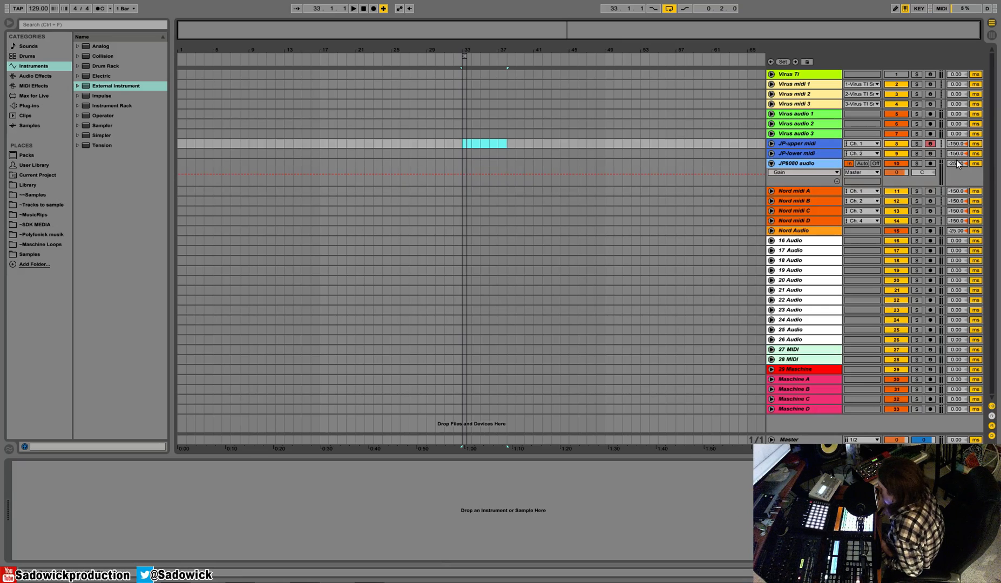
# Step: Record-arm Virus midi 1, both JP midi tracks and Nord midi A together to layer the synths
pyautogui.click(930, 83)
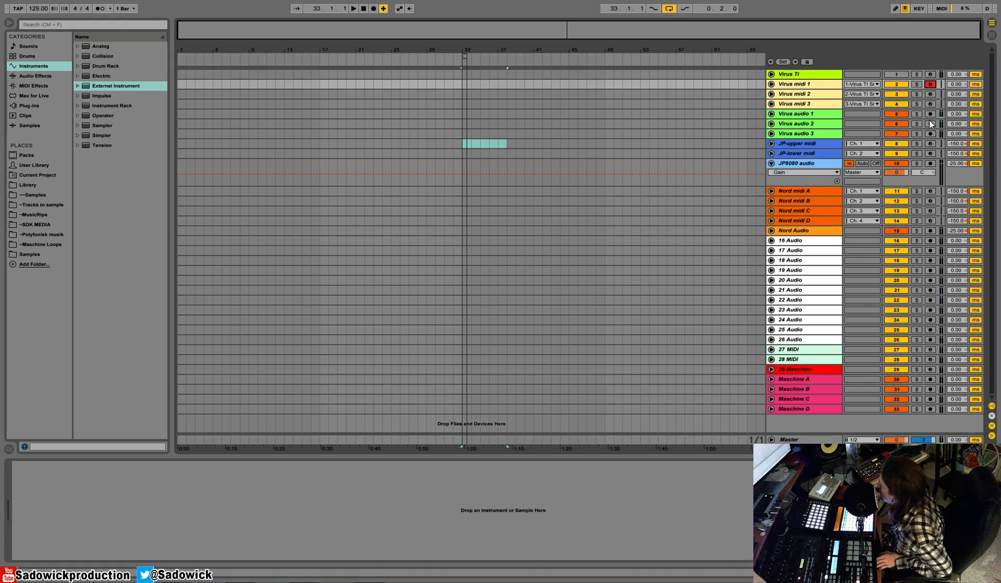
pyautogui.click(930, 143)
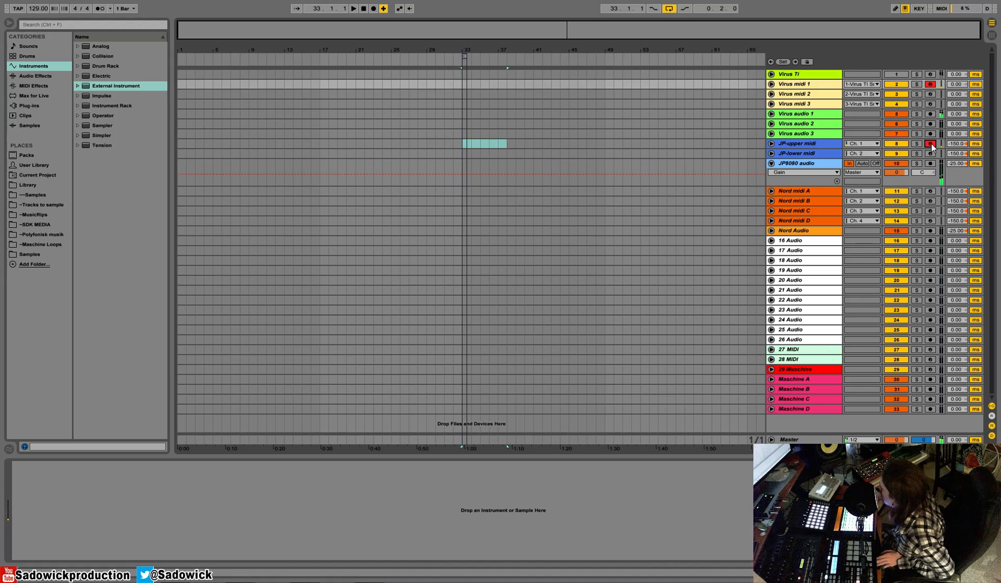
pyautogui.click(930, 192)
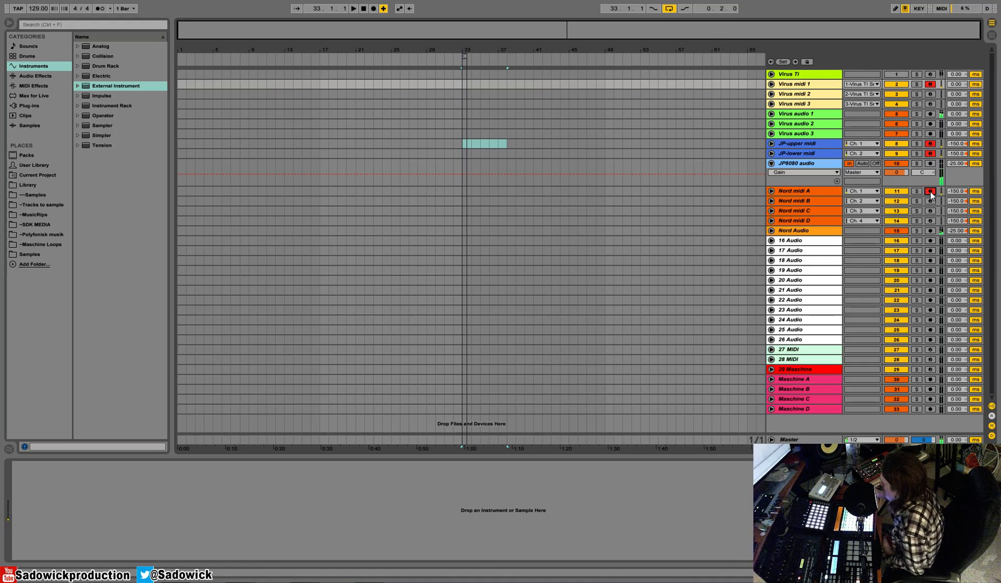
# Step: Disarm Nord midi A, JP-lower midi and JP-upper midi, leaving only Virus midi 1 armed
pyautogui.click(930, 191)
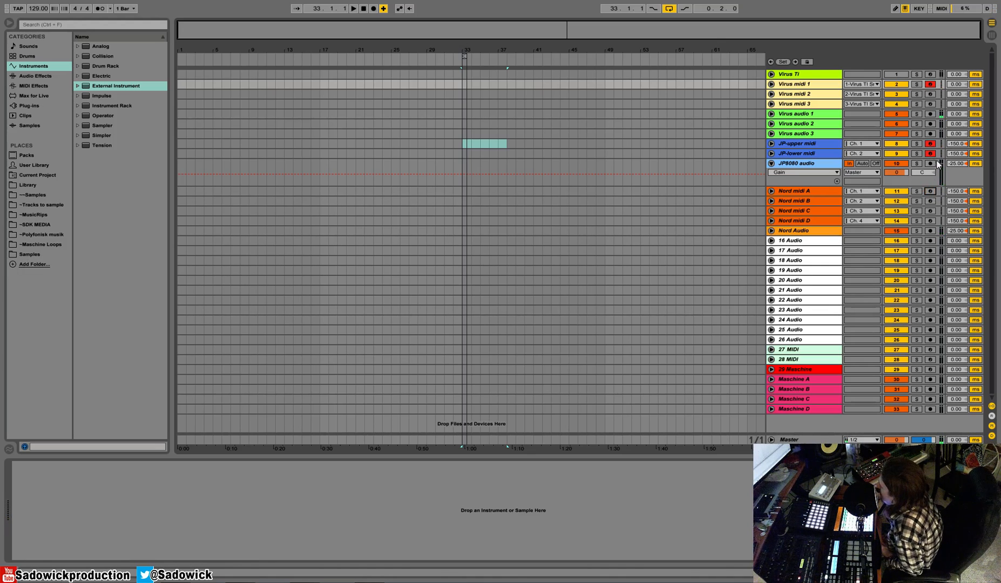
pyautogui.click(930, 153)
pyautogui.click(930, 144)
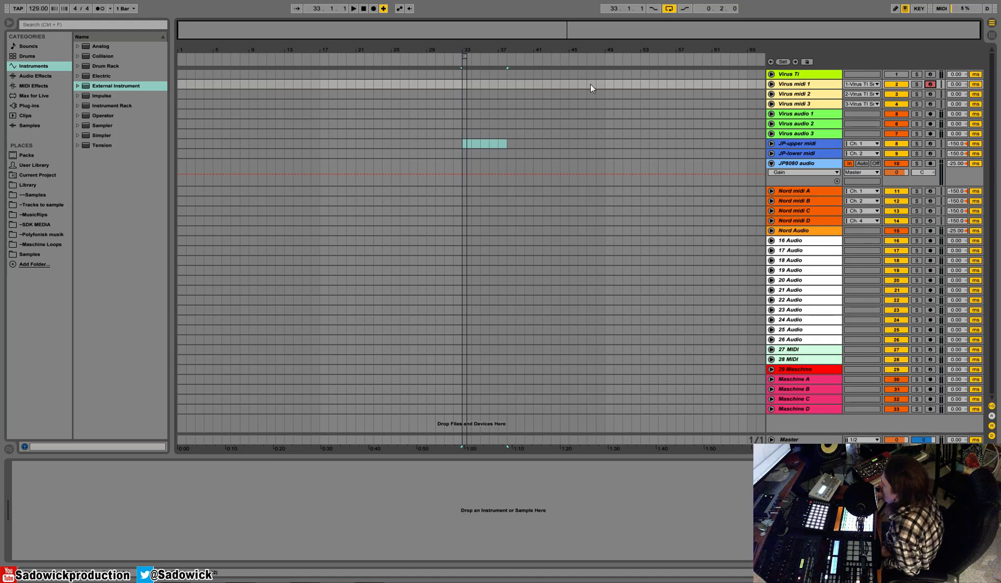
# Step: Review the device chains on the spare audio tracks 16 to 26 and MIDI tracks 27 and 28, and hide the track delays
pyautogui.click(814, 242)
pyautogui.click(803, 252)
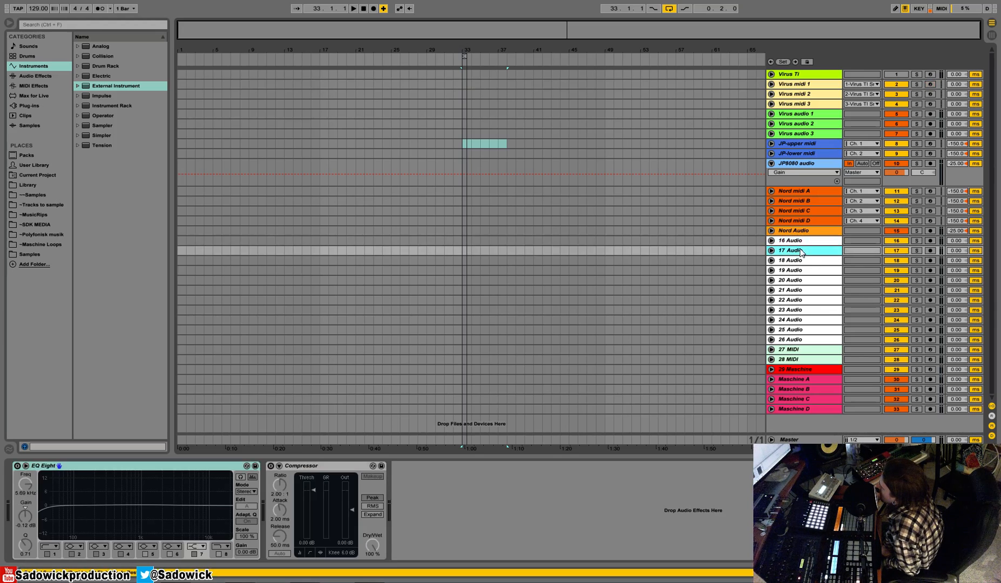
pyautogui.click(797, 342)
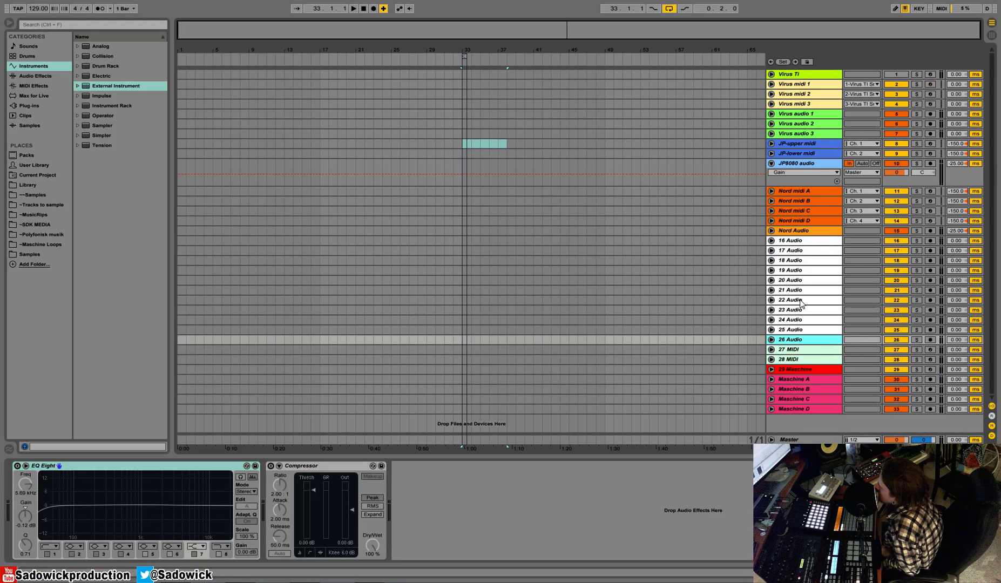
pyautogui.click(991, 436)
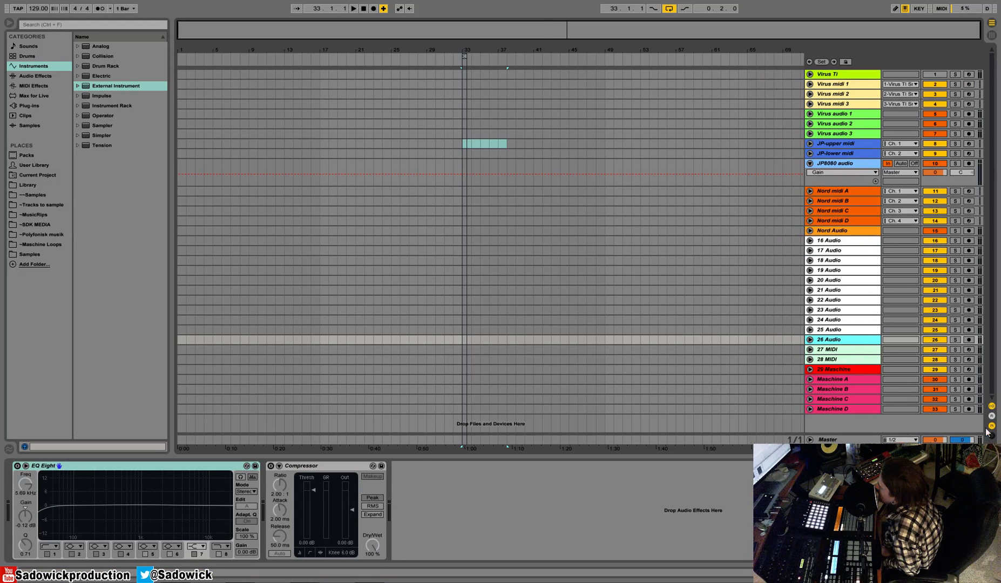
pyautogui.click(848, 350)
pyautogui.click(860, 360)
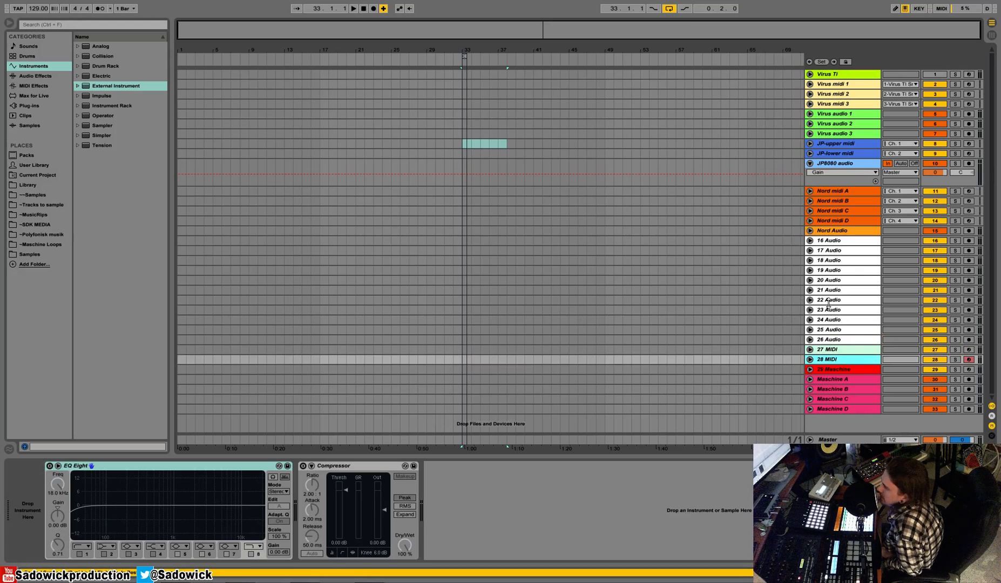
# Step: Open the Maschine plug-in editor on the 29 Maschine track to examine its groups and sound output routing
pyautogui.click(834, 368)
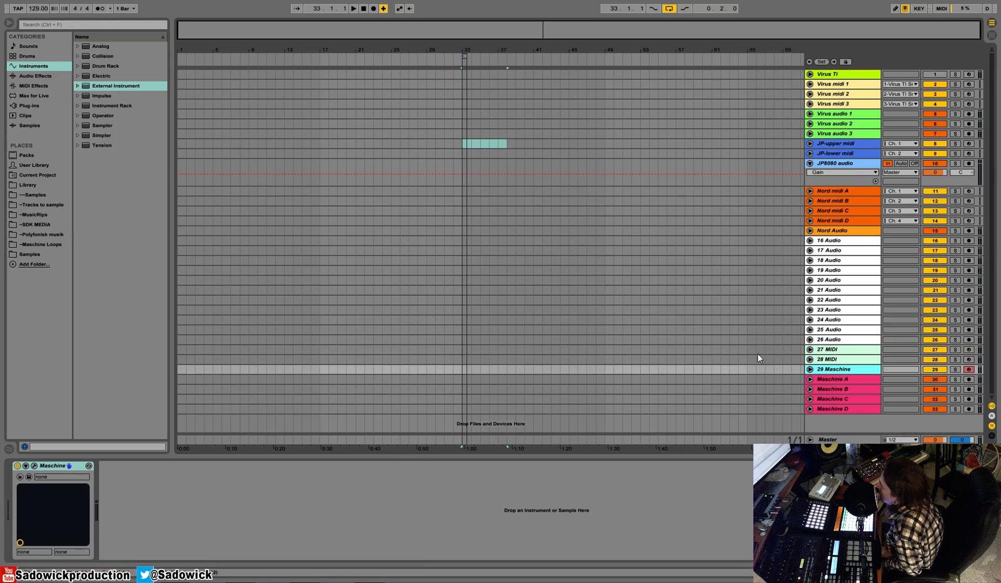
pyautogui.click(34, 466)
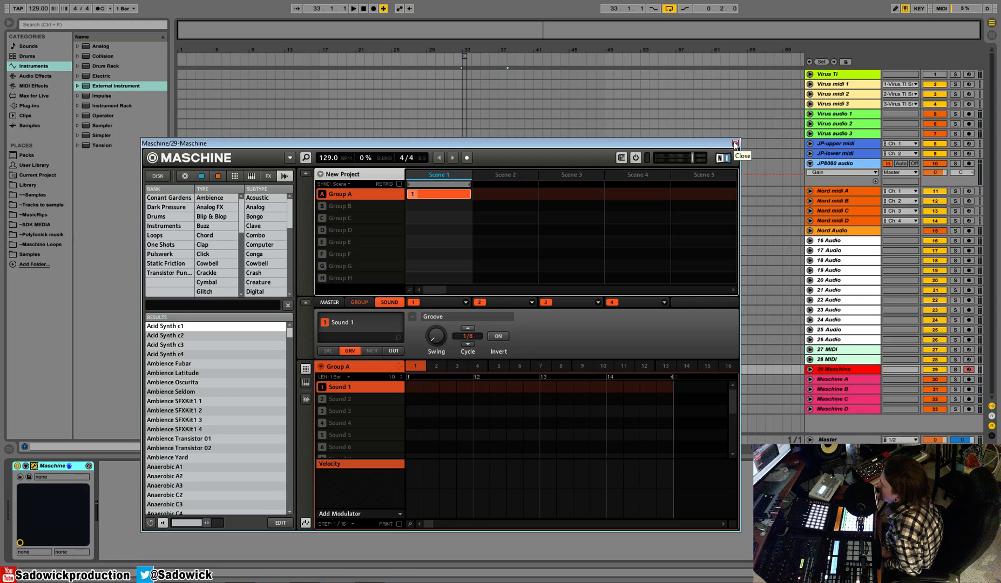
pyautogui.click(735, 144)
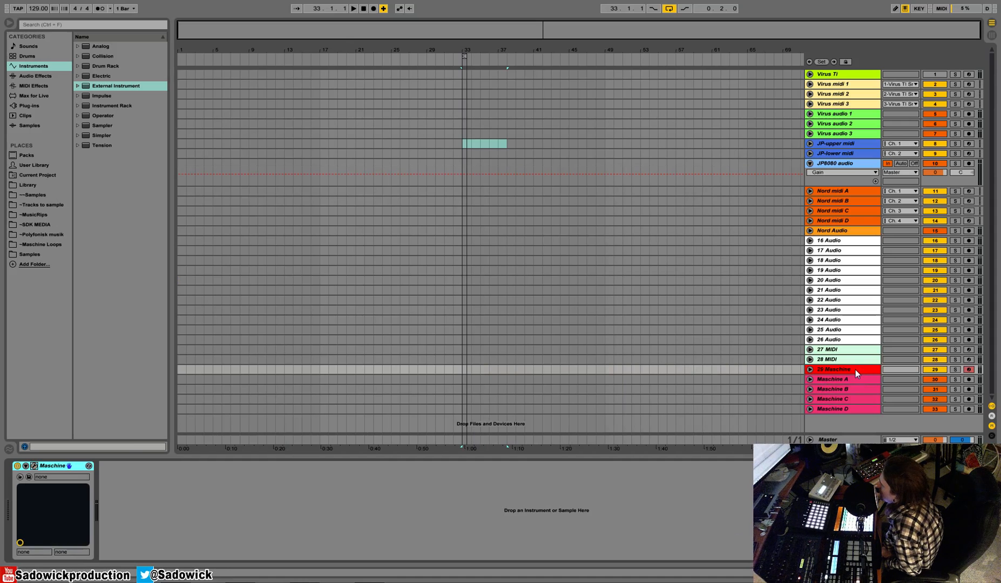
pyautogui.click(35, 466)
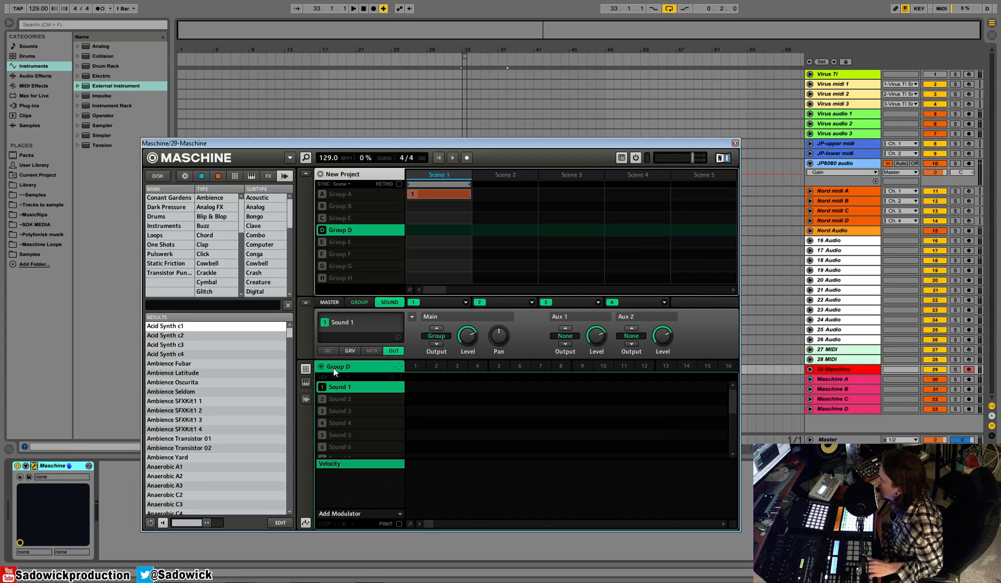
# Step: Compare Group D's output assignment in Maschine with the Maschine A track's input routing, and close the plug-in editor
pyautogui.click(369, 301)
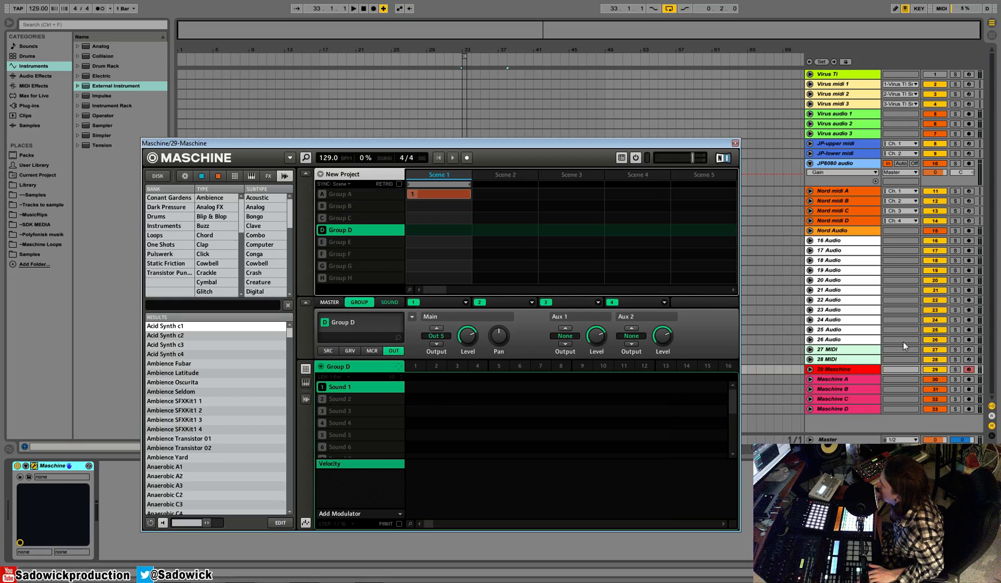
pyautogui.moveTo(857, 383); pyautogui.dragTo(857, 420)
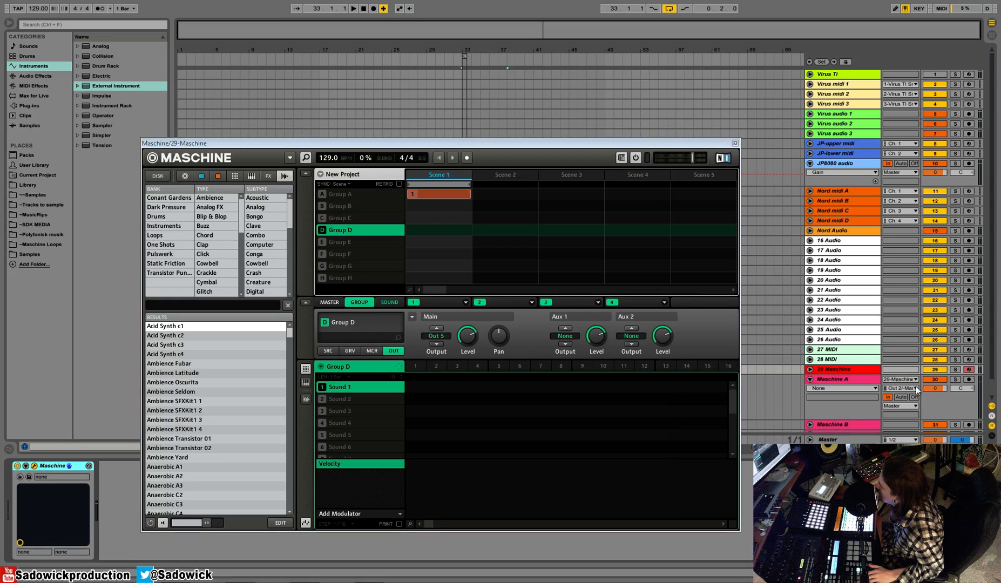
pyautogui.click(951, 396)
pyautogui.moveTo(951, 396); pyautogui.dragTo(951, 380)
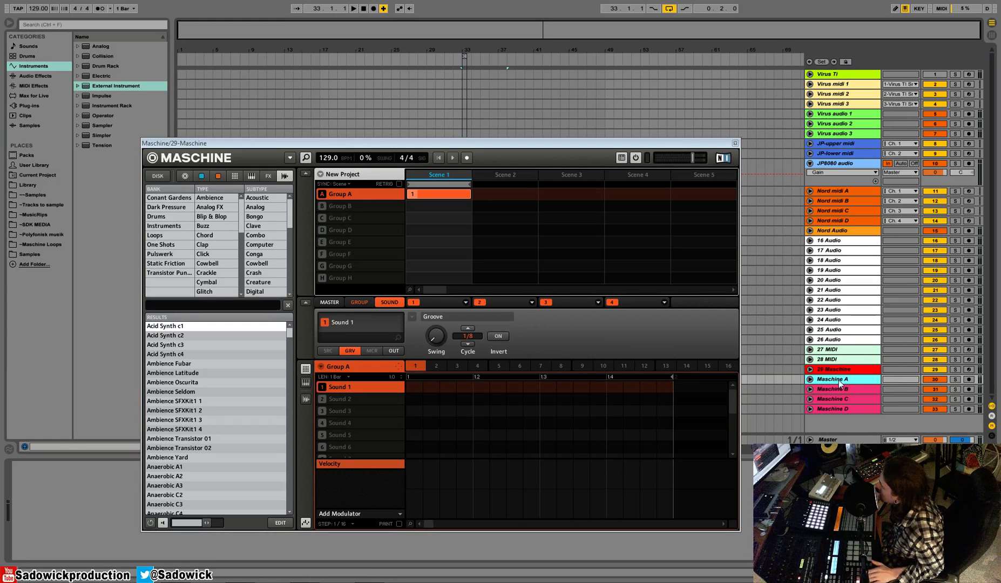
pyautogui.click(847, 406)
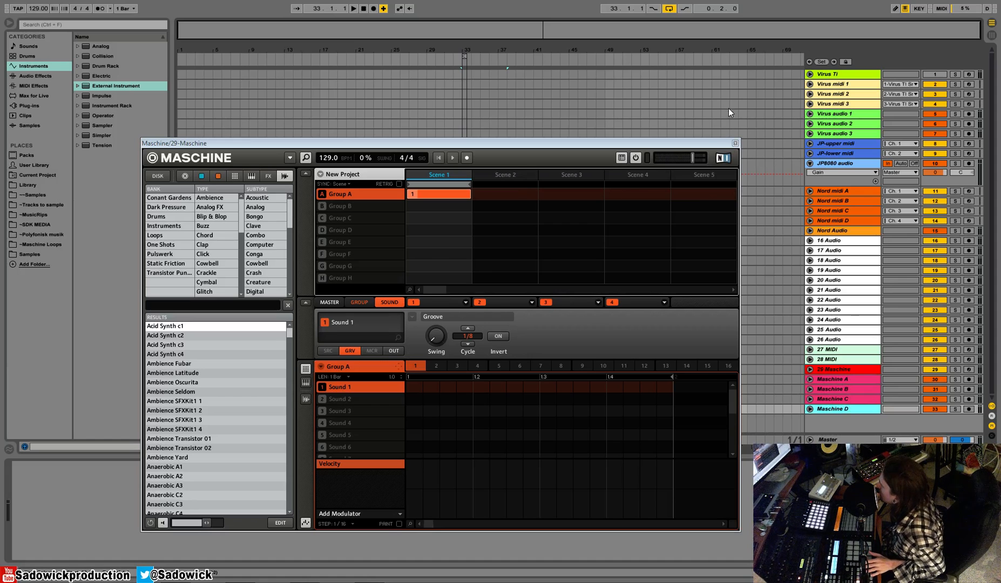
pyautogui.click(735, 143)
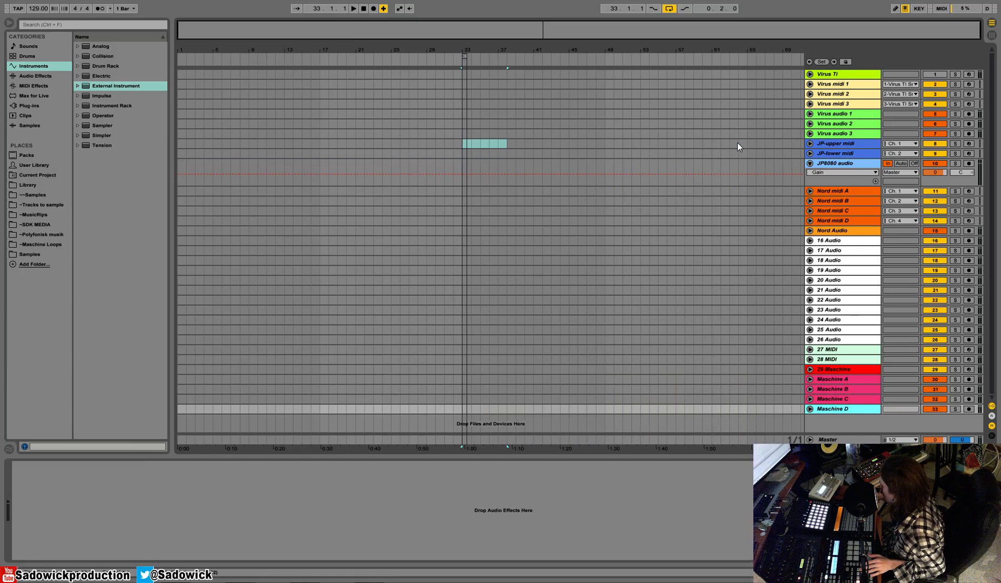
# Step: Inspect the Master track's effect chain, expanding EQ Eight to examine its curve and folding it back
pyautogui.click(844, 439)
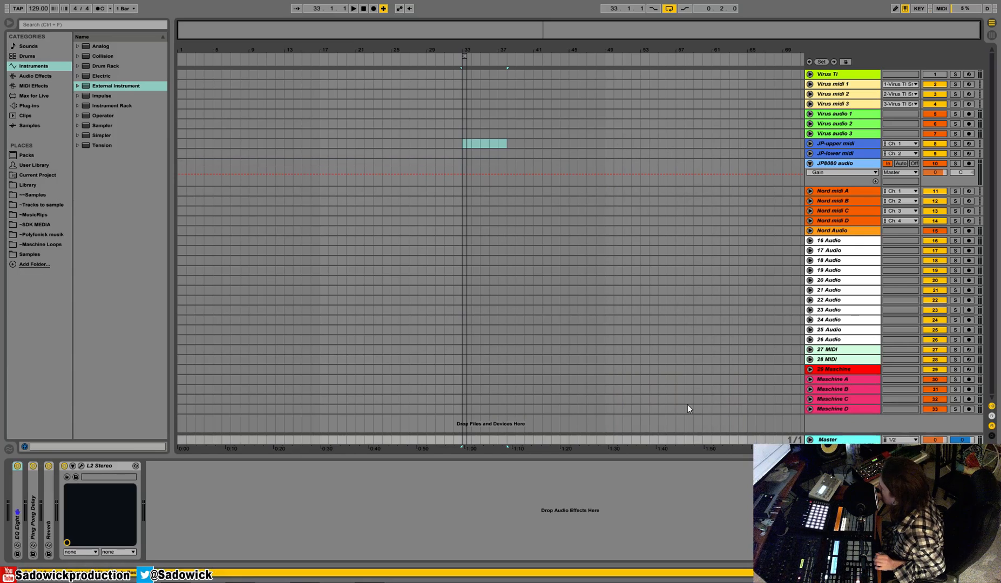
pyautogui.click(19, 478)
pyautogui.doubleClick(19, 478)
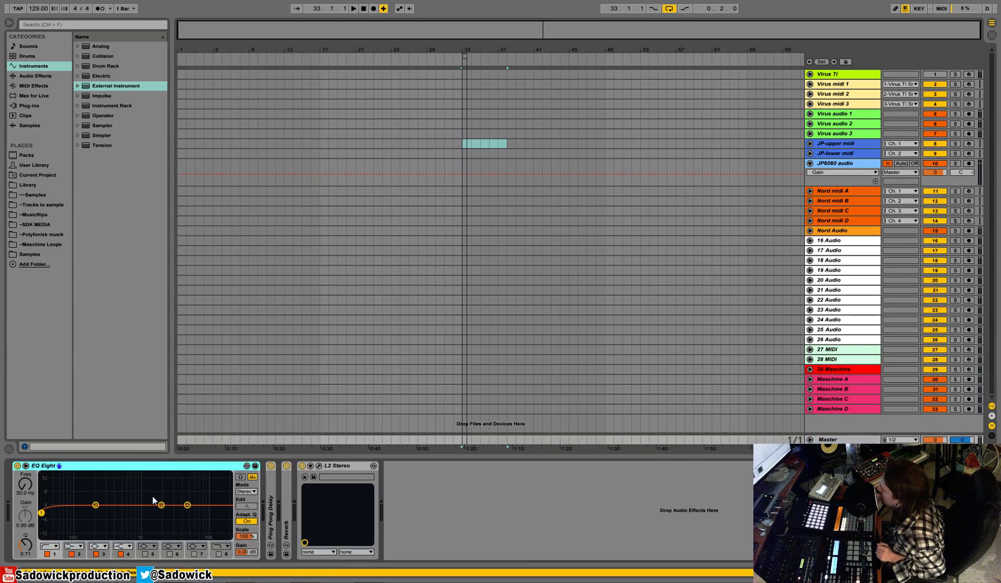
pyautogui.doubleClick(114, 465)
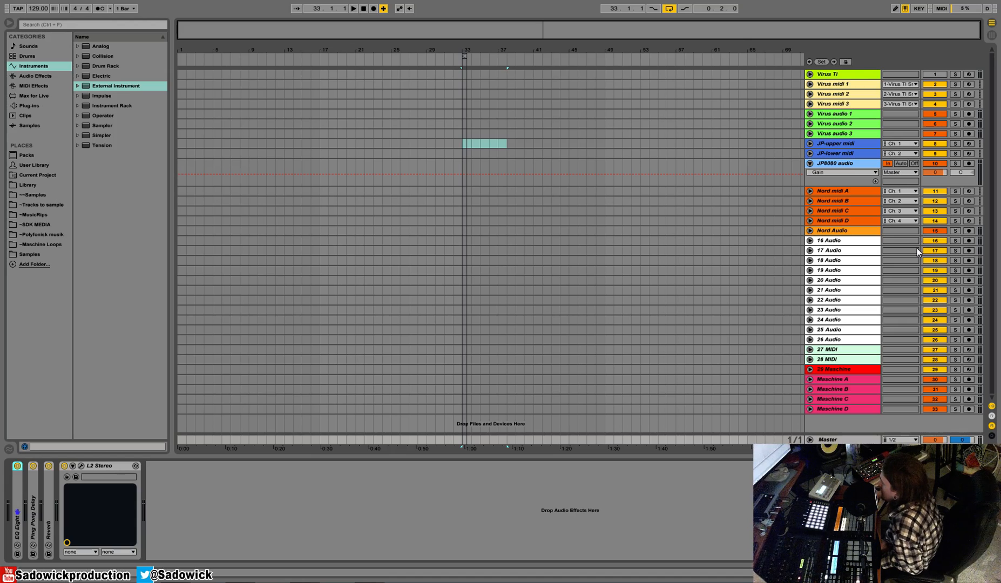
# Step: Select the time range from bar 37 to bar 41 on the JP8080 audio track
pyautogui.click(490, 133)
pyautogui.moveTo(467, 49); pyautogui.dragTo(402, 53)
pyautogui.moveTo(450, 160); pyautogui.dragTo(536, 173)
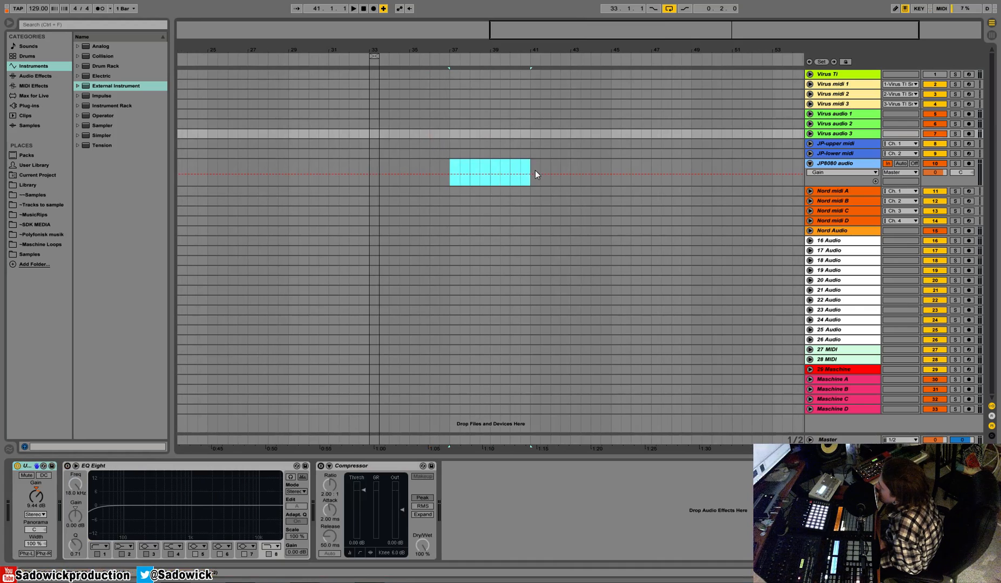